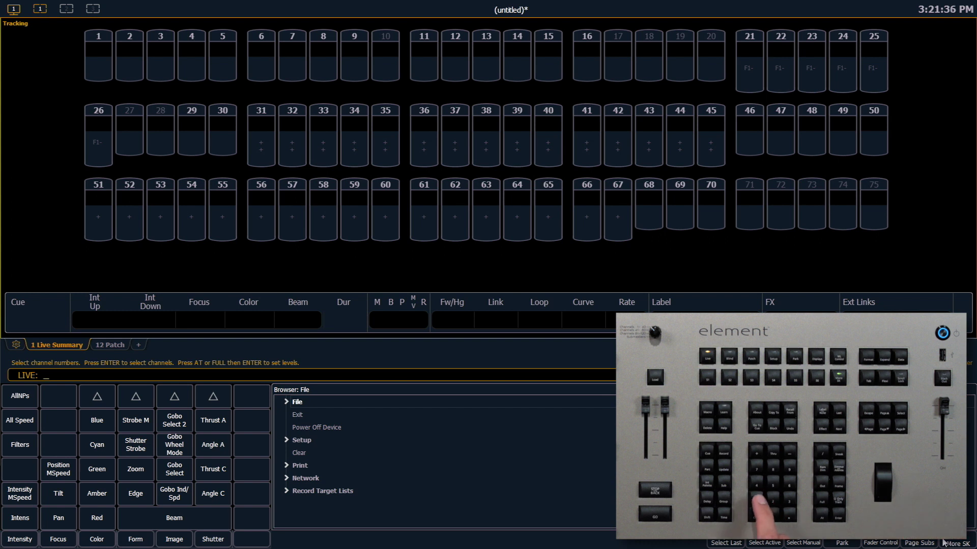
# Step: Start a channel check in Live with channel 1 at Full
pyautogui.press('1')
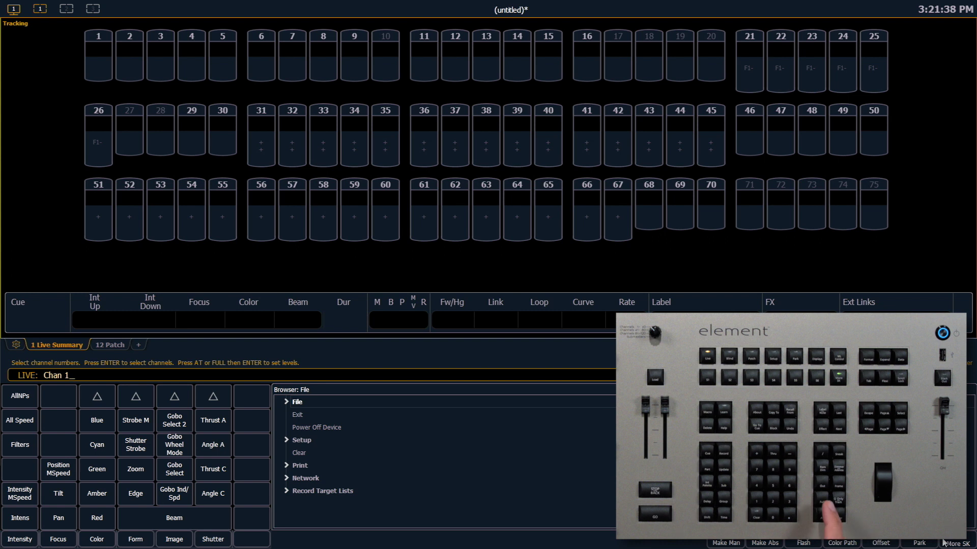
pyautogui.press('f')
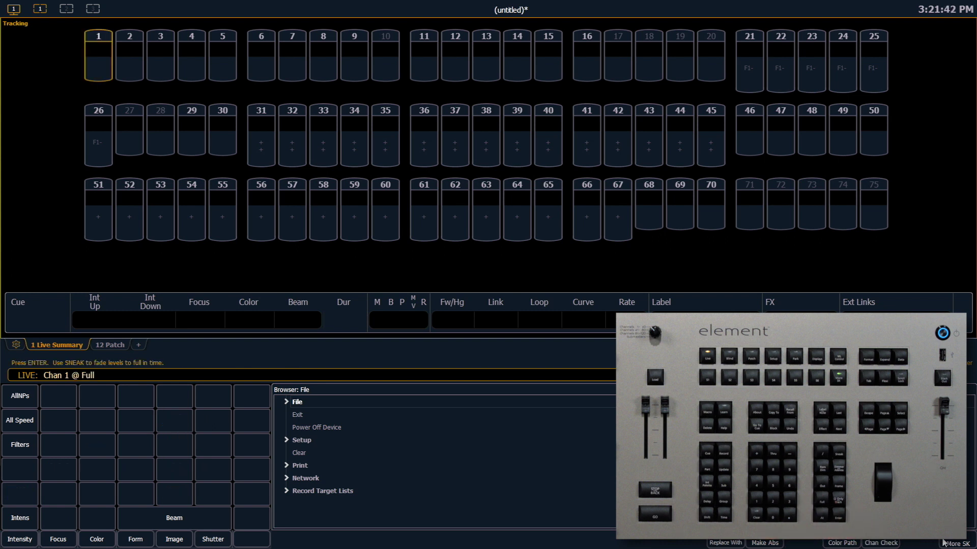
pyautogui.click(943, 543)
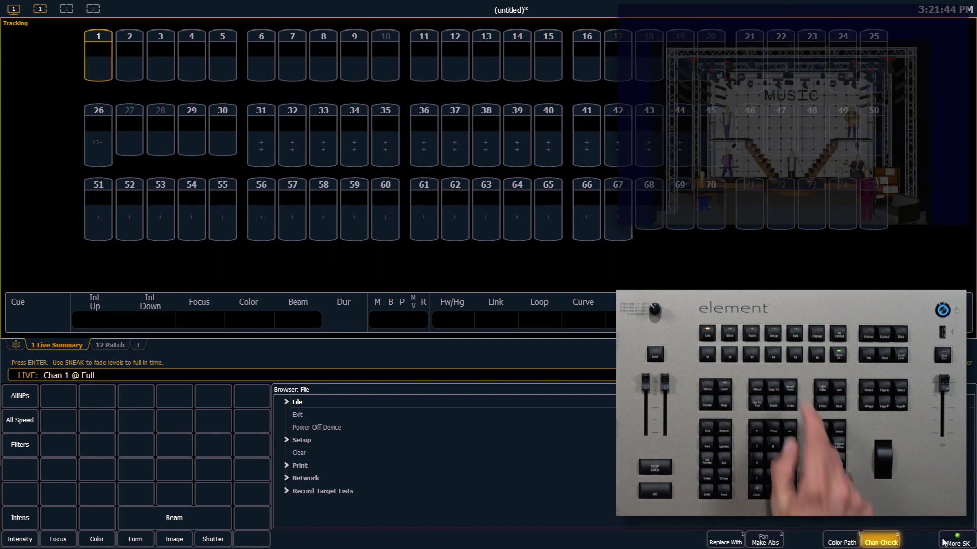
pyautogui.press('F5')
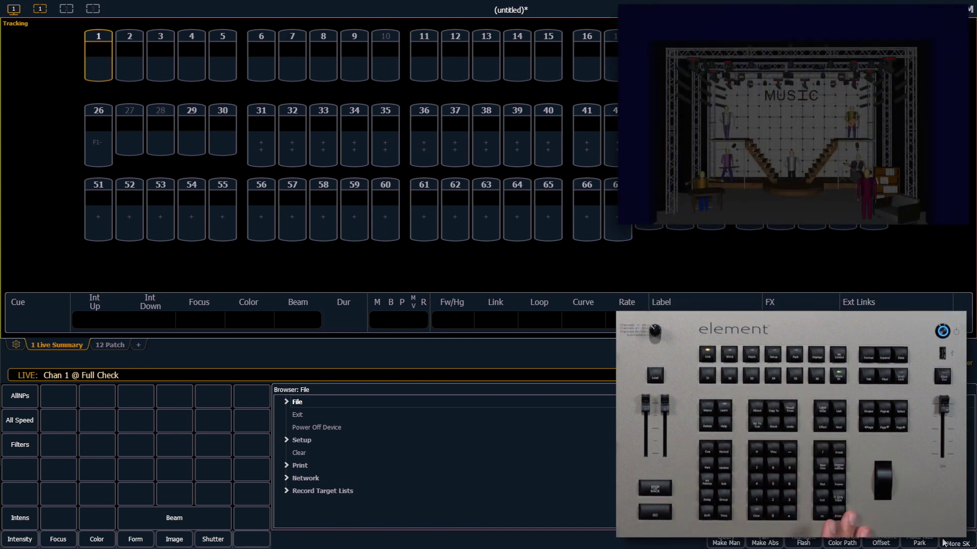
pyautogui.press('Return')
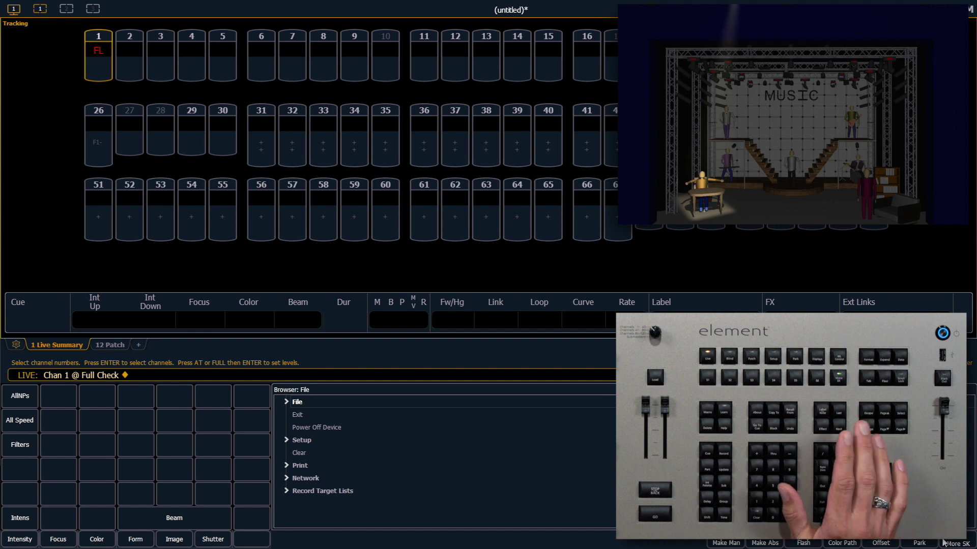
# Step: Advance the channel check one channel at a time from channel 1 up to channel 30, then clear the command line to end it
pyautogui.press('pagedown')
pyautogui.press('pagedown')
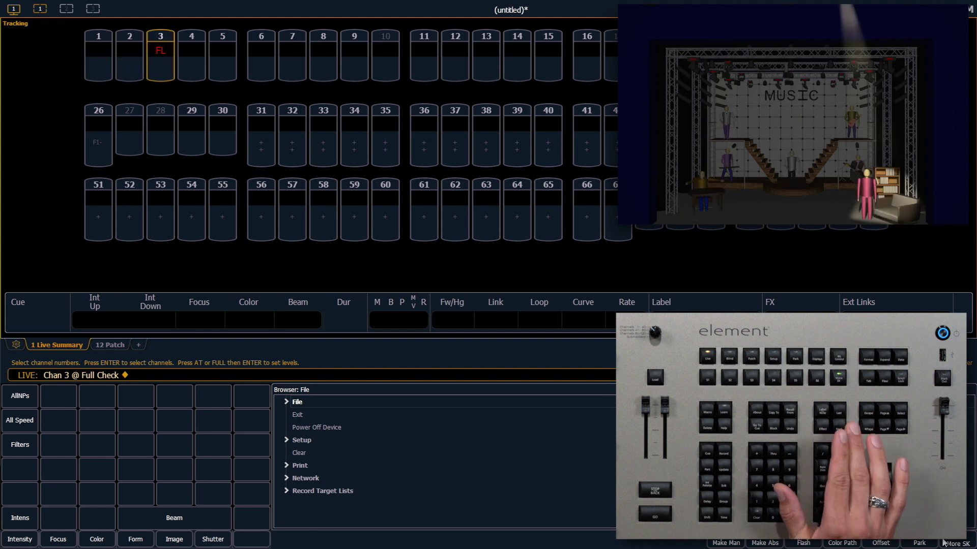
pyautogui.press('pagedown')
pyautogui.press('pagedown')
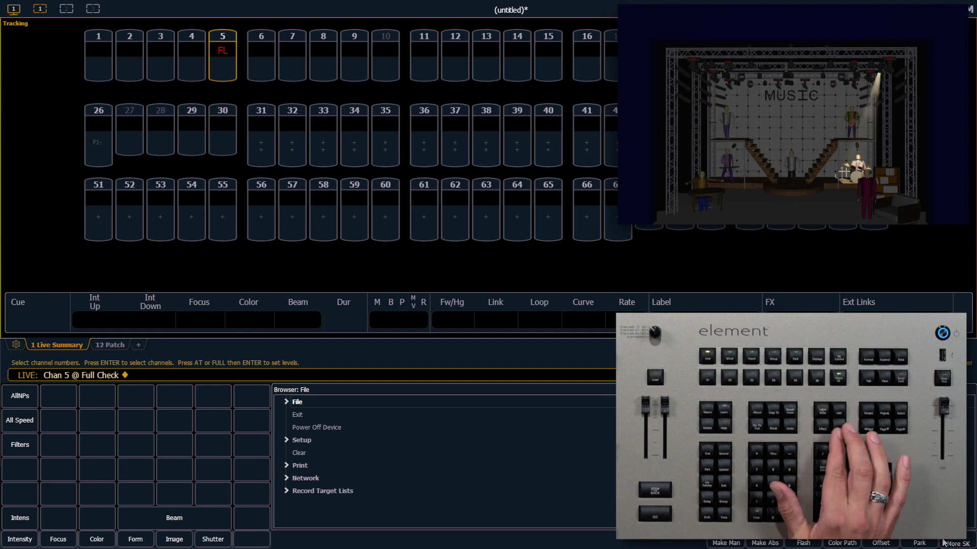
pyautogui.press('pagedown')
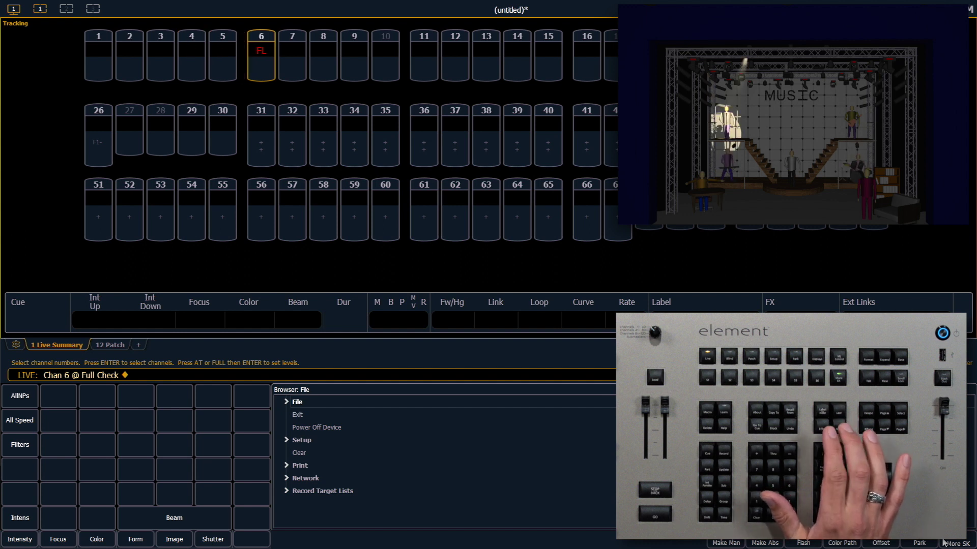
pyautogui.press('pagedown')
pyautogui.press('pagedown')
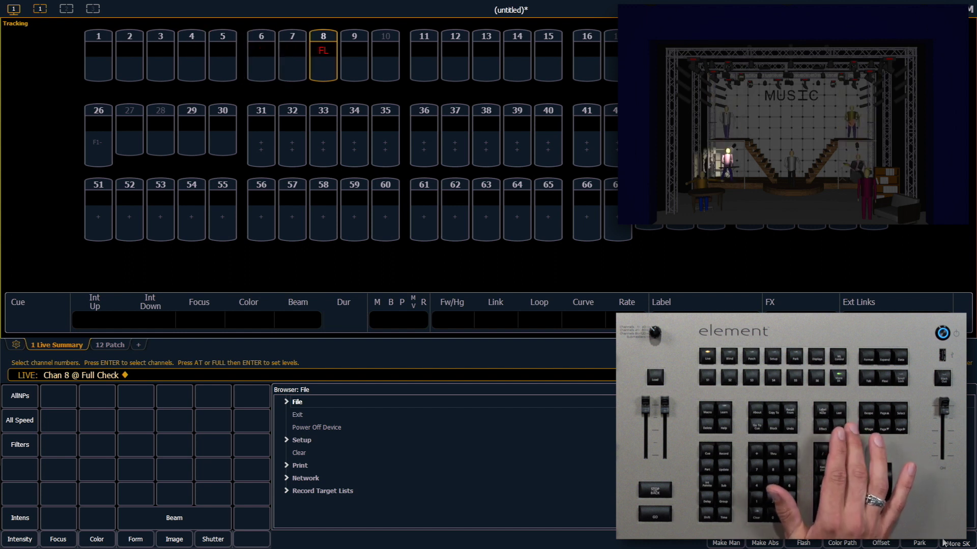
pyautogui.press('pagedown')
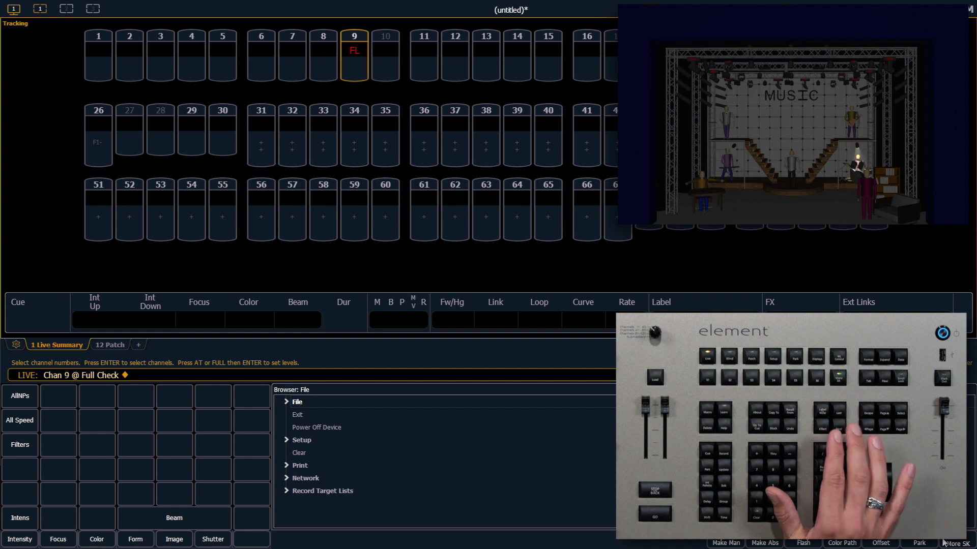
pyautogui.press('pagedown')
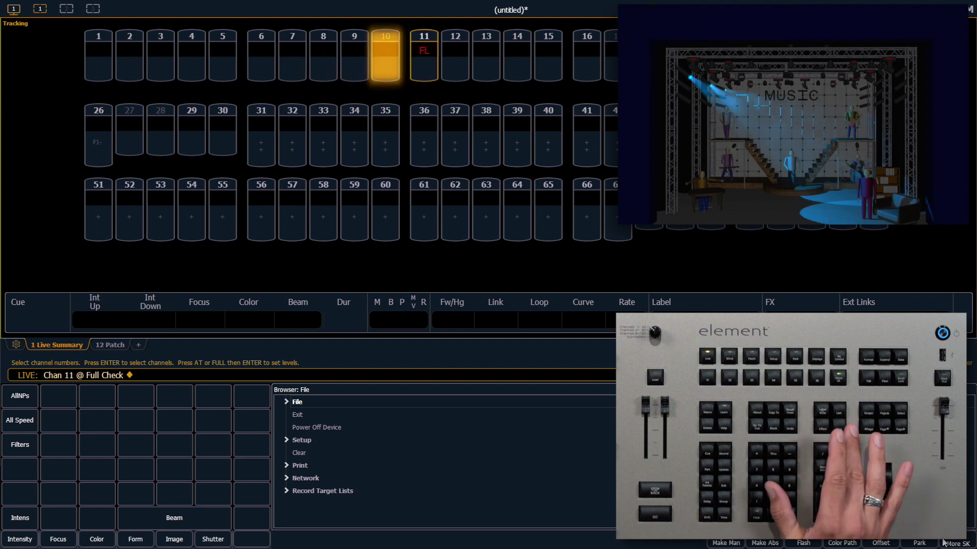
pyautogui.press('pagedown')
pyautogui.press('pagedown')
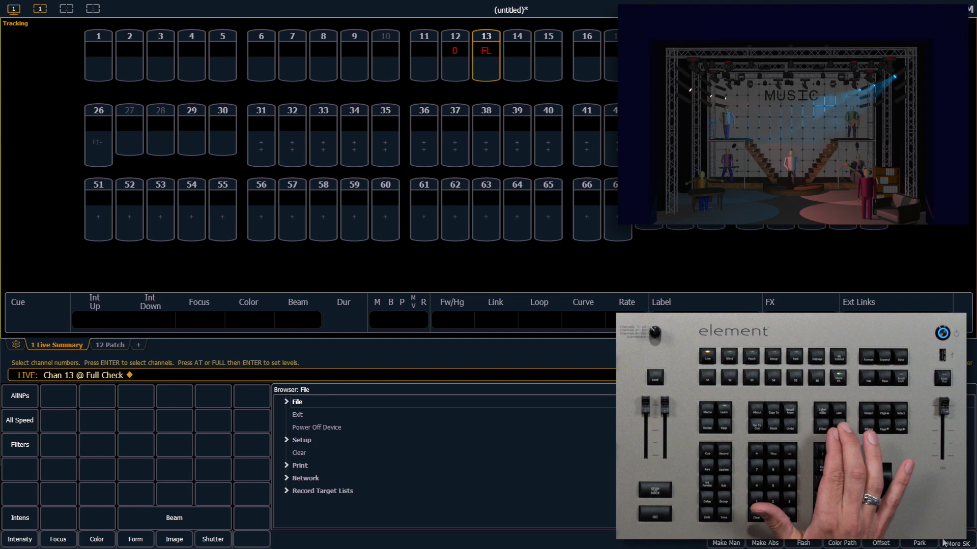
pyautogui.press('pagedown')
pyautogui.press('pagedown')
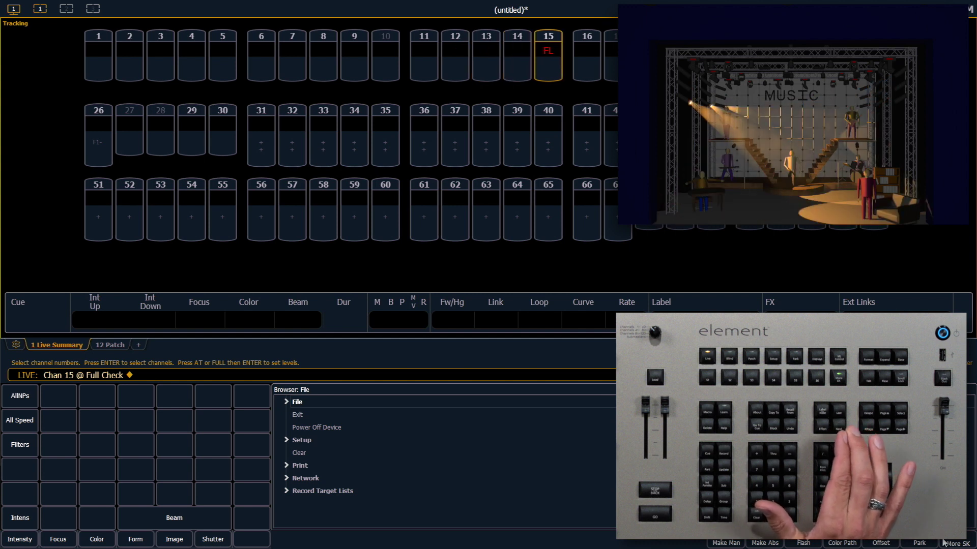
pyautogui.press('pagedown')
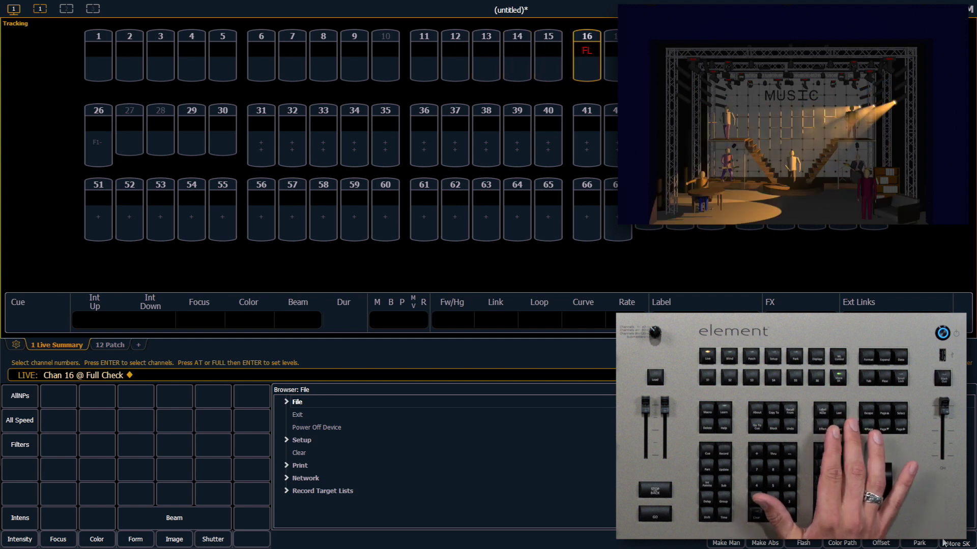
pyautogui.press('pagedown')
pyautogui.press('pagedown')
pyautogui.press('pagedown')
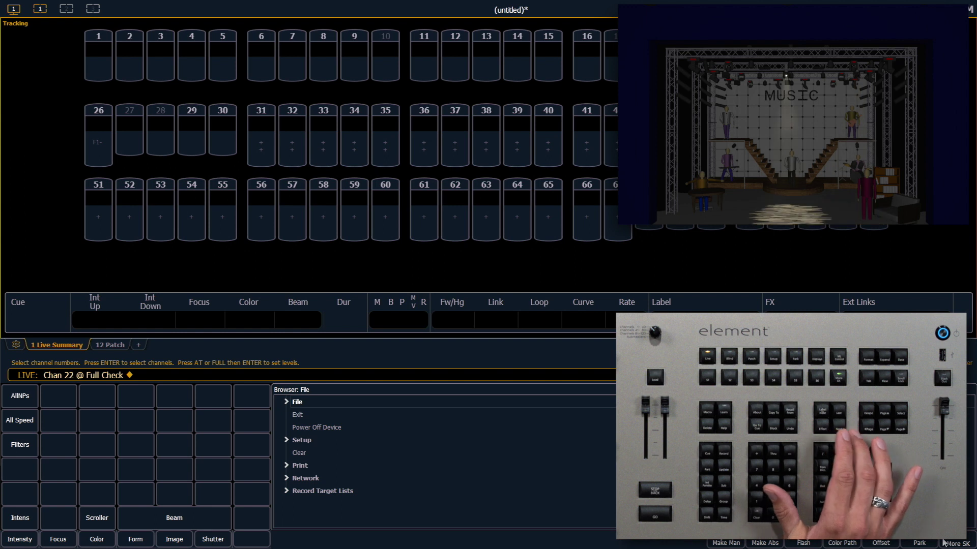
pyautogui.press('pagedown')
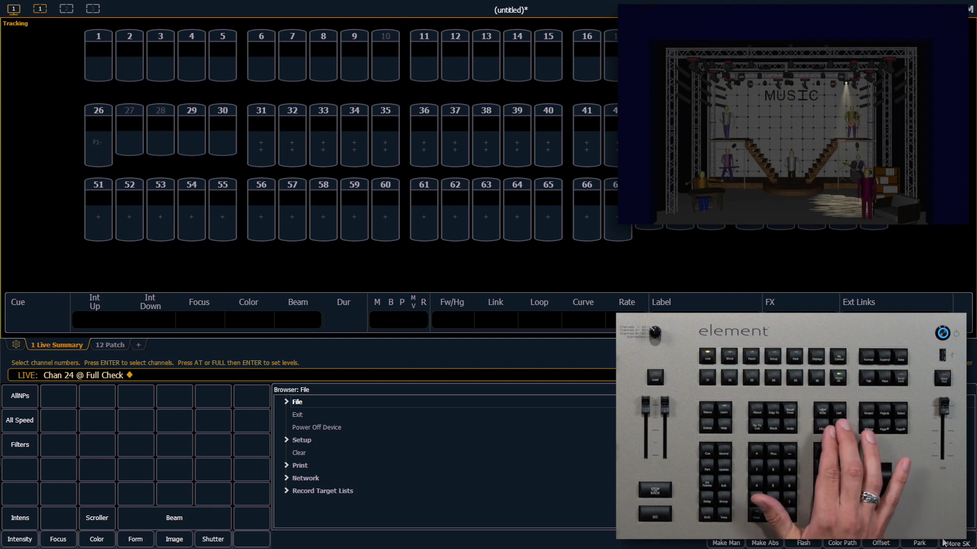
pyautogui.press('pagedown')
pyautogui.press('pagedown')
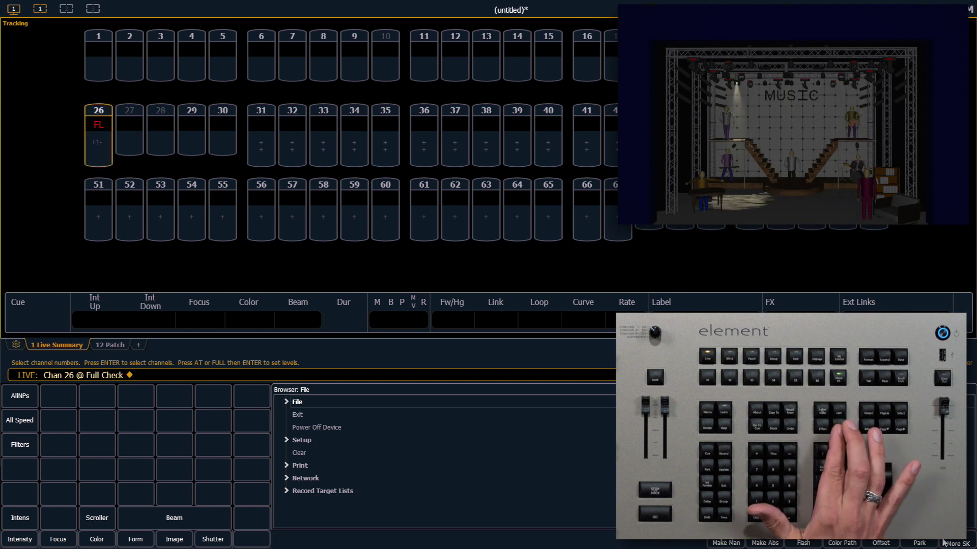
pyautogui.press('pagedown')
pyautogui.press('pagedown')
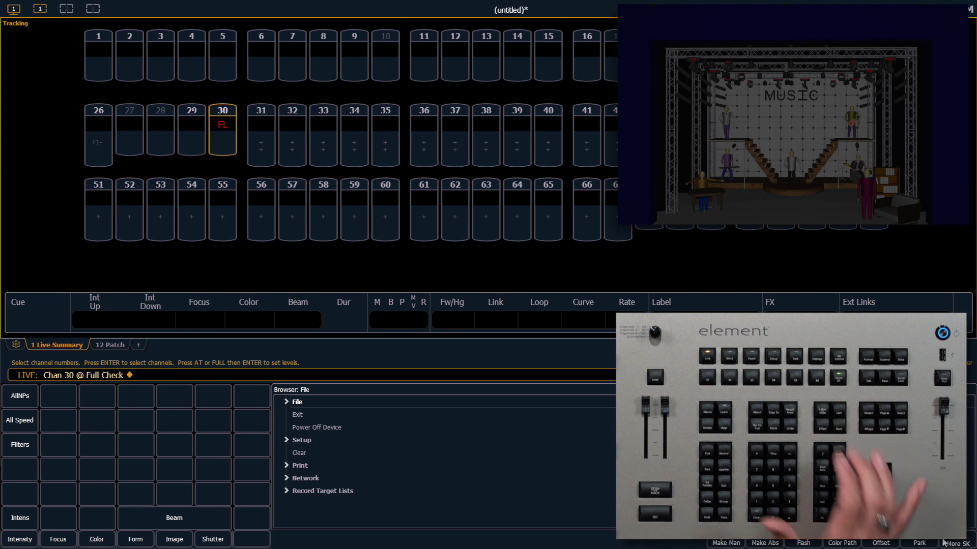
pyautogui.press('BackSpace')
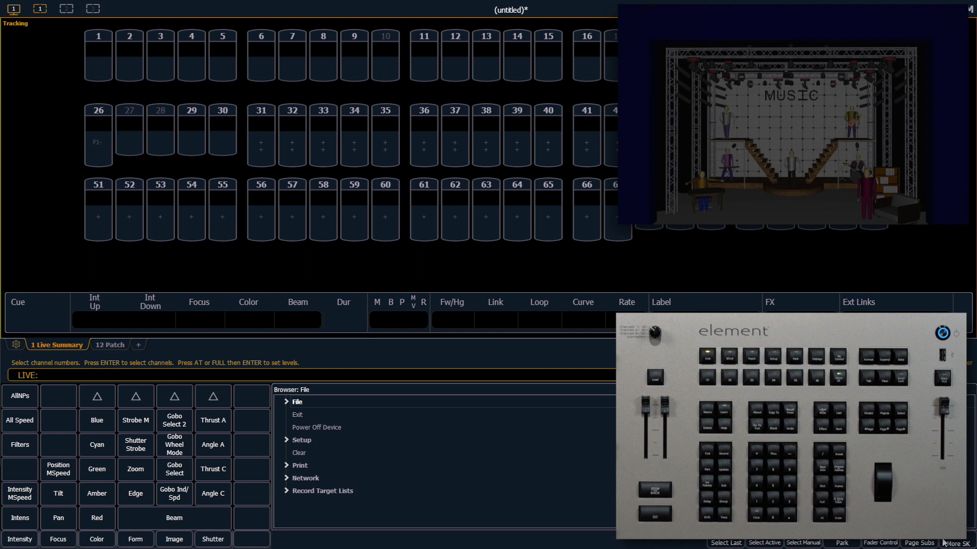
# Step: Bring up output address 1 at 50 from the Live command line
pyautogui.hotkey('alt', 'a')
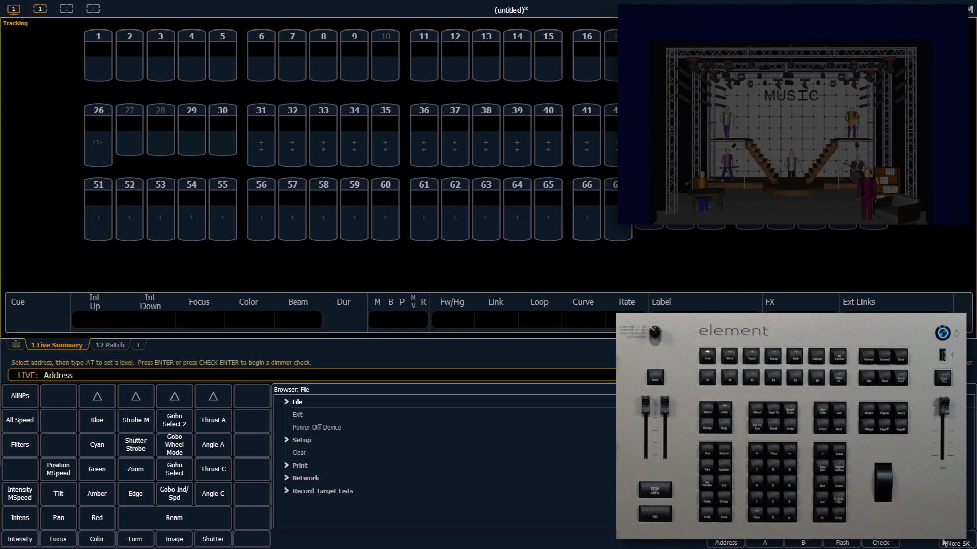
pyautogui.write('1 ')
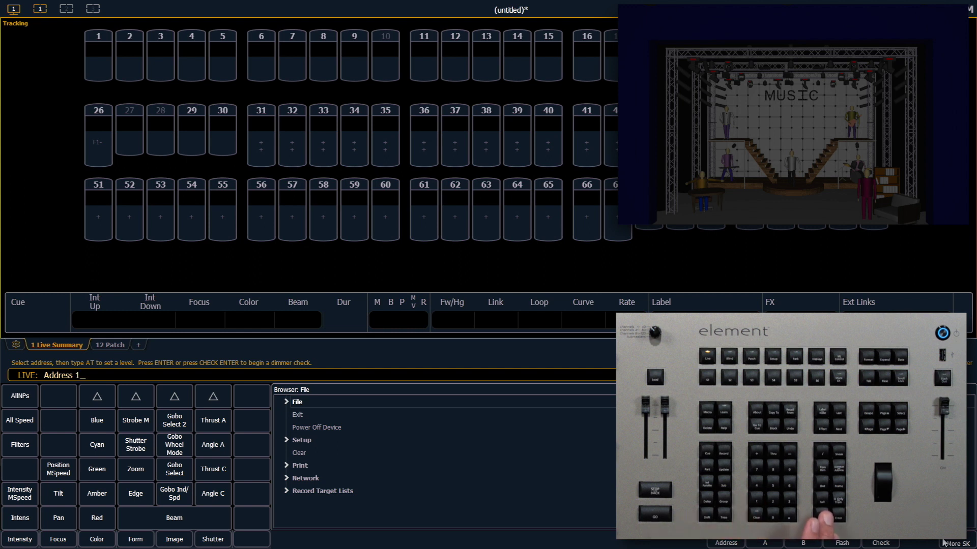
pyautogui.write('@ 5')
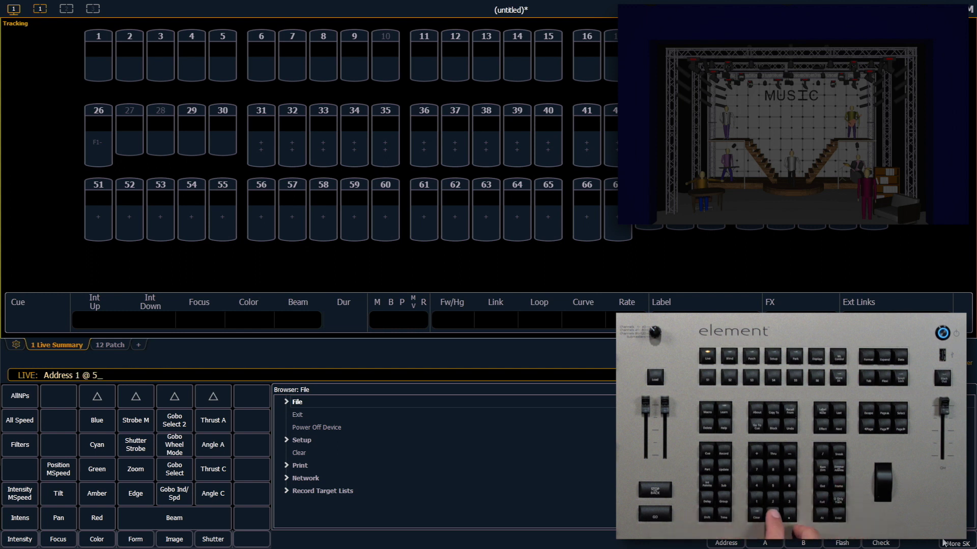
pyautogui.write('0')
pyautogui.press('Return')
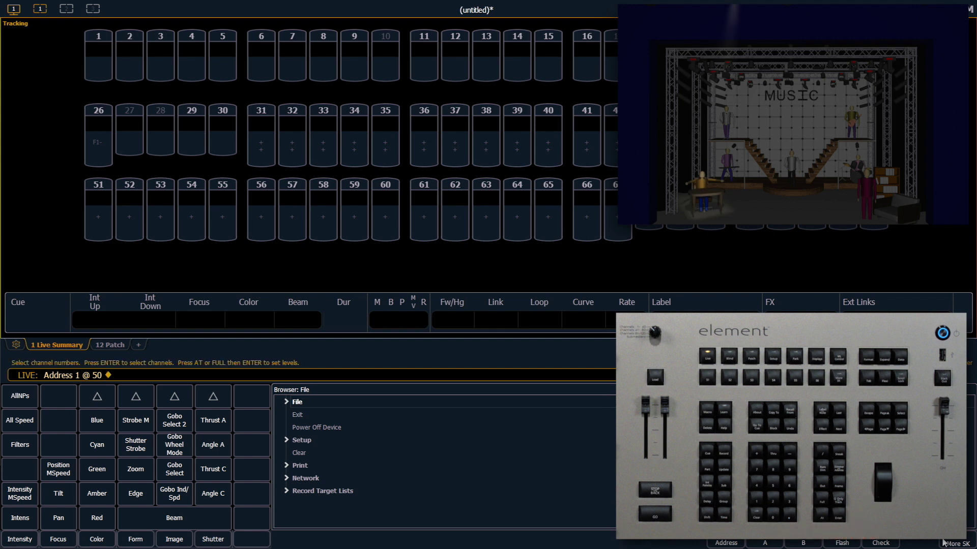
# Step: Step the address check at 50 forward to address 5, then back to address 2
pyautogui.press('pagedown')
pyautogui.press('pagedown')
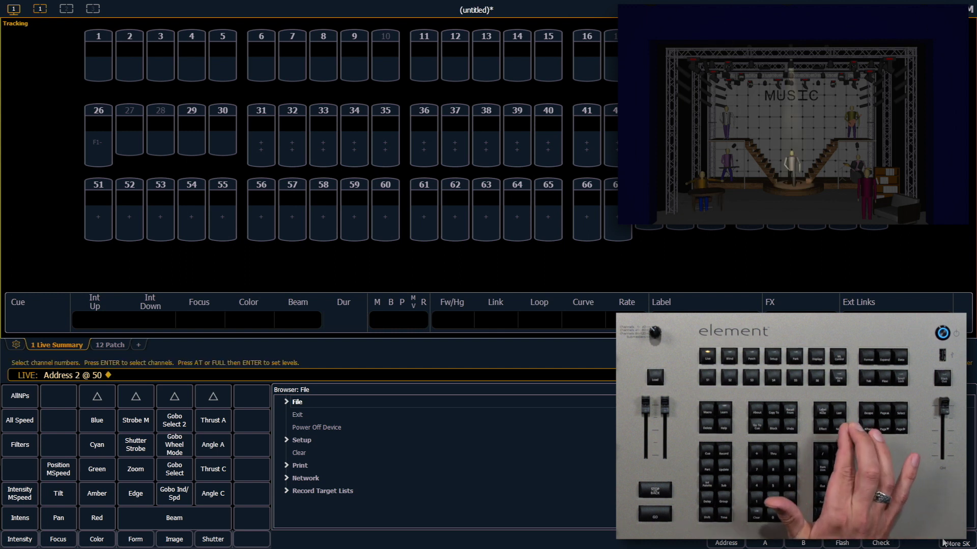
pyautogui.press('pagedown')
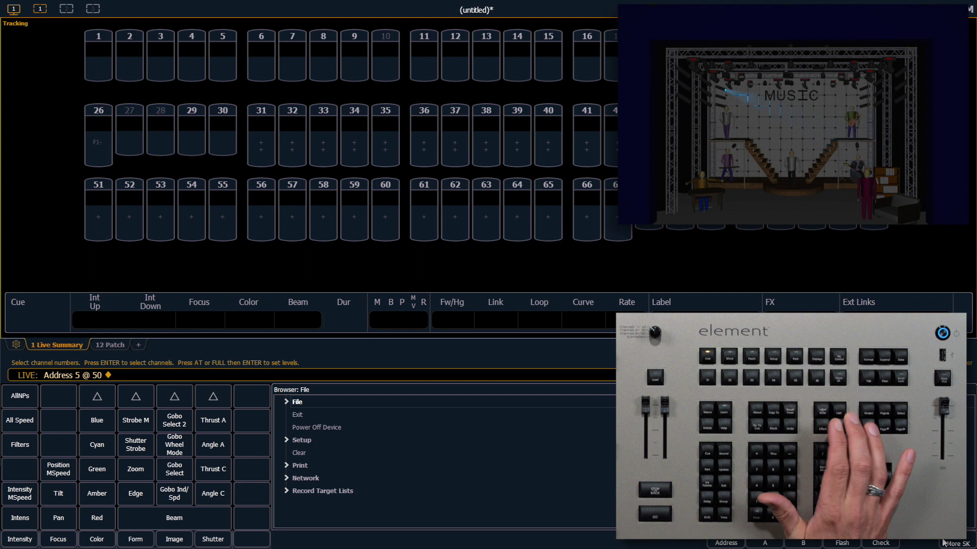
pyautogui.press('pageup')
pyautogui.press('pageup')
pyautogui.press('pageup')
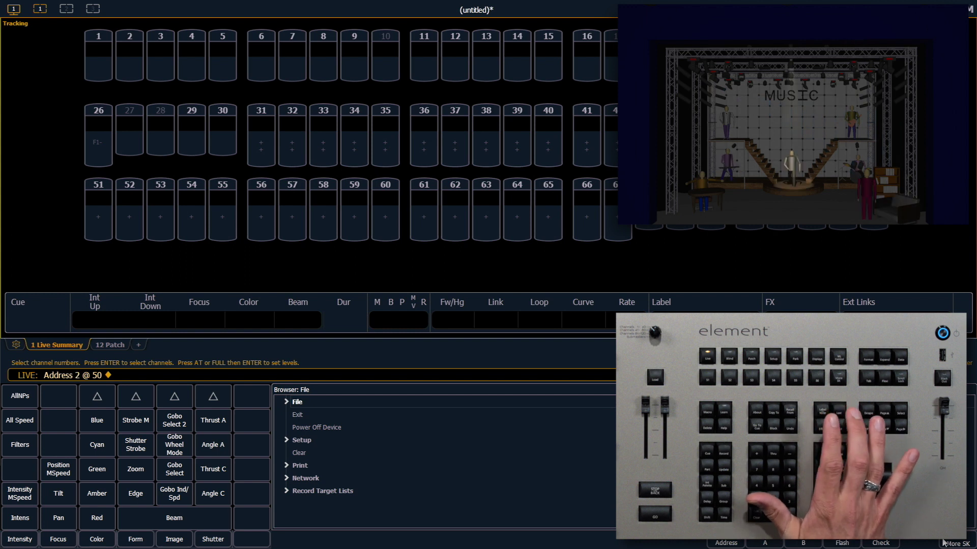
# Step: Advance the address check at 50 one address at a time from address 2 up to address 22
pyautogui.press('pagedown')
pyautogui.press('pagedown')
pyautogui.press('pagedown')
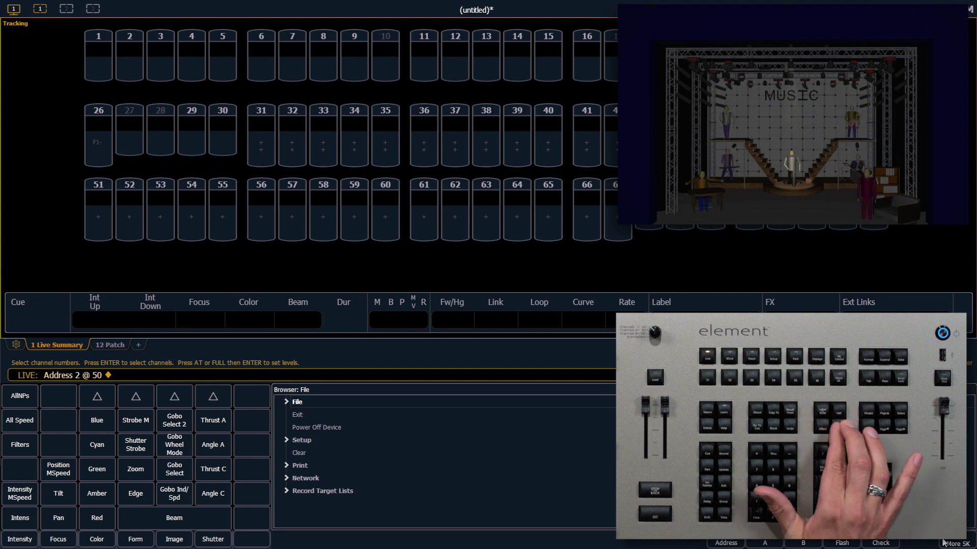
pyautogui.press('pagedown')
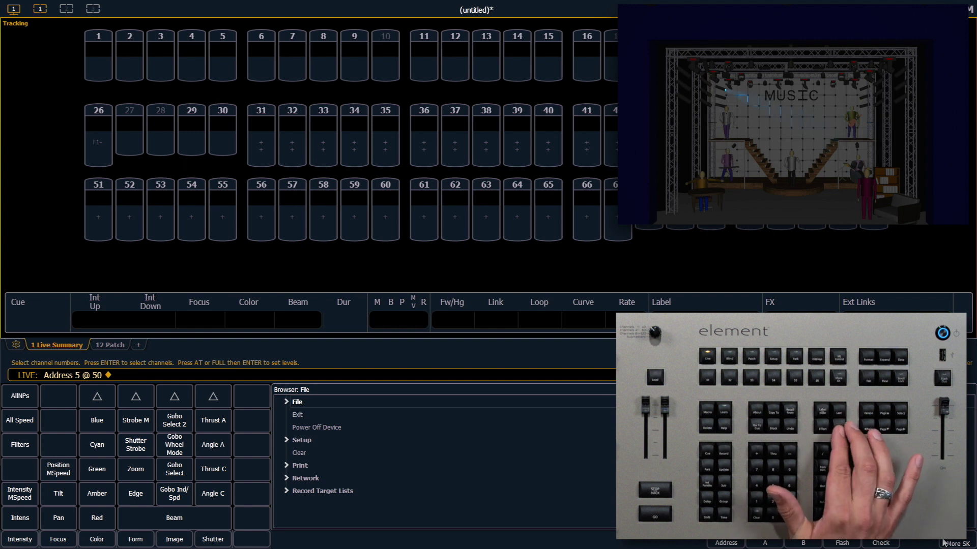
pyautogui.press('pagedown')
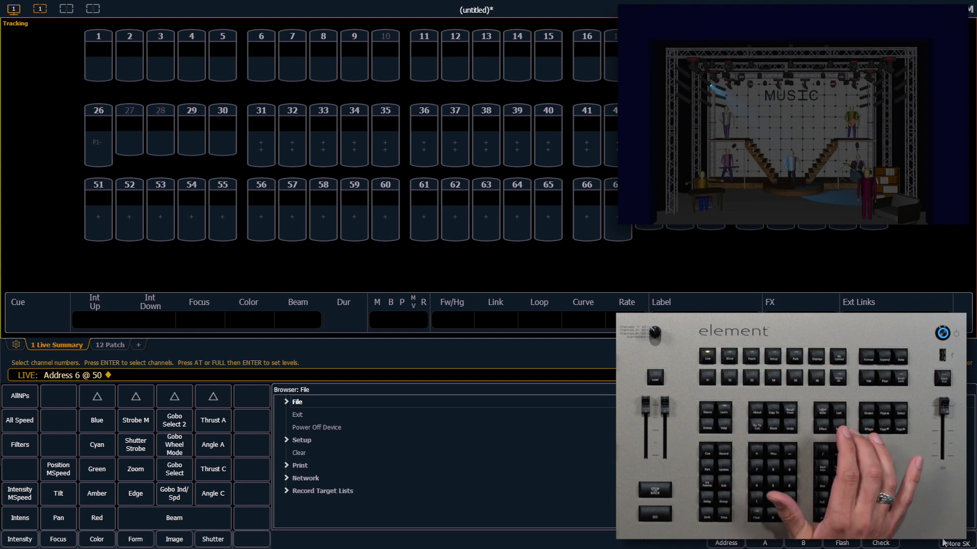
pyautogui.press('pagedown')
pyautogui.press('pagedown')
pyautogui.press('pagedown')
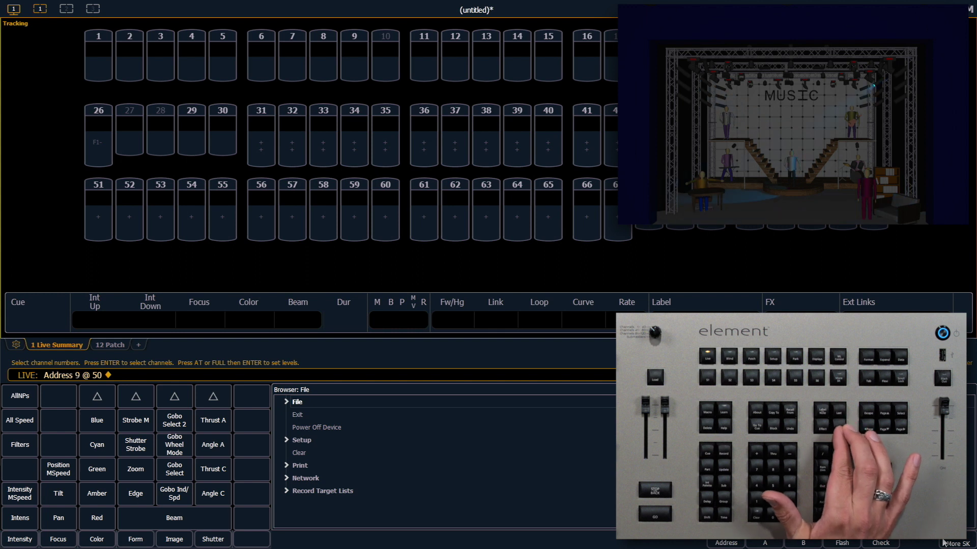
pyautogui.press('pagedown')
pyautogui.press('pagedown')
pyautogui.press('pagedown')
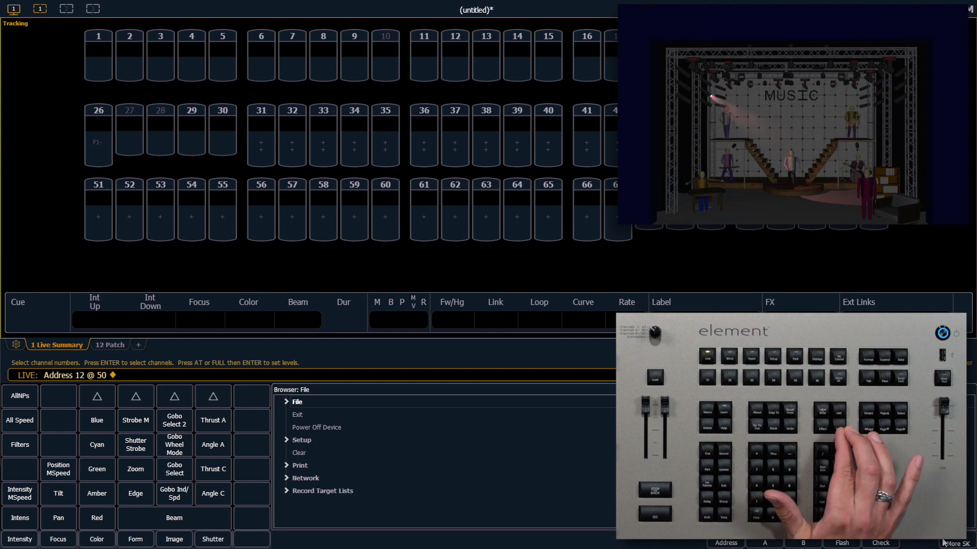
pyautogui.press('pagedown')
pyautogui.press('pagedown')
pyautogui.press('pagedown')
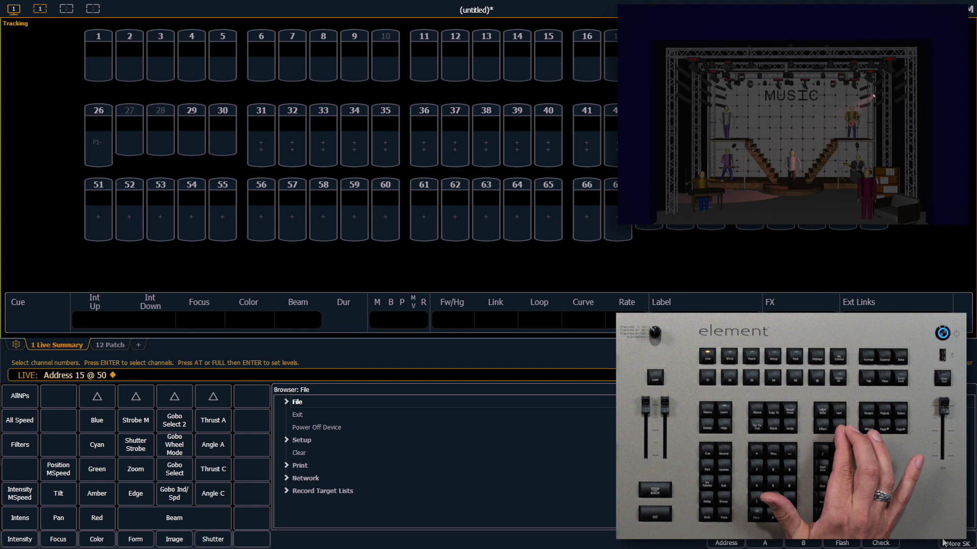
pyautogui.press('pagedown')
pyautogui.press('pagedown')
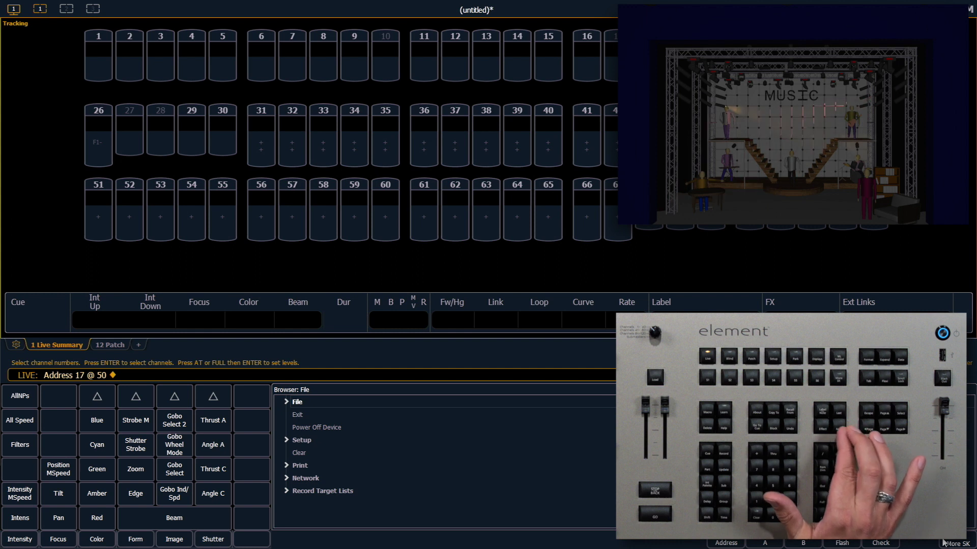
pyautogui.press('pagedown')
pyautogui.press('pagedown')
pyautogui.press('pagedown')
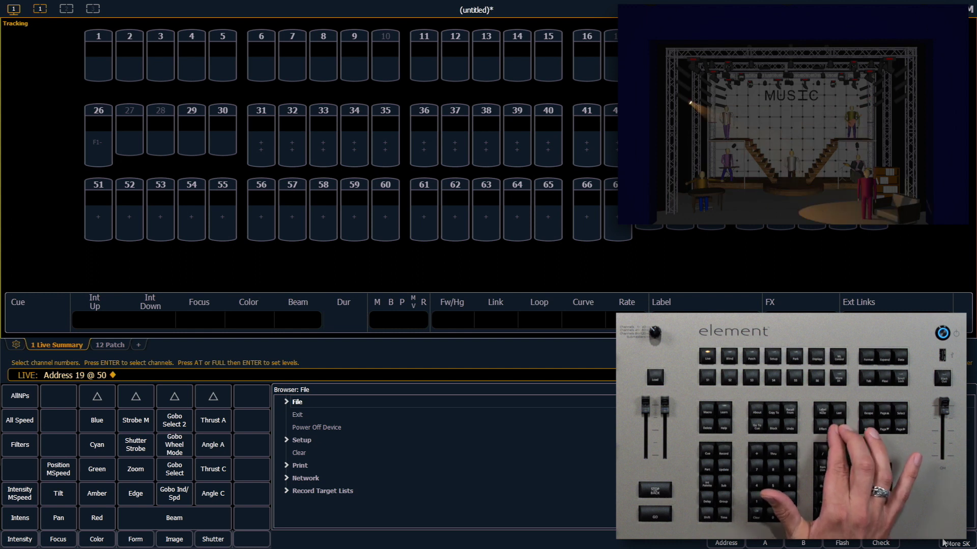
pyautogui.press('pagedown')
pyautogui.press('pagedown')
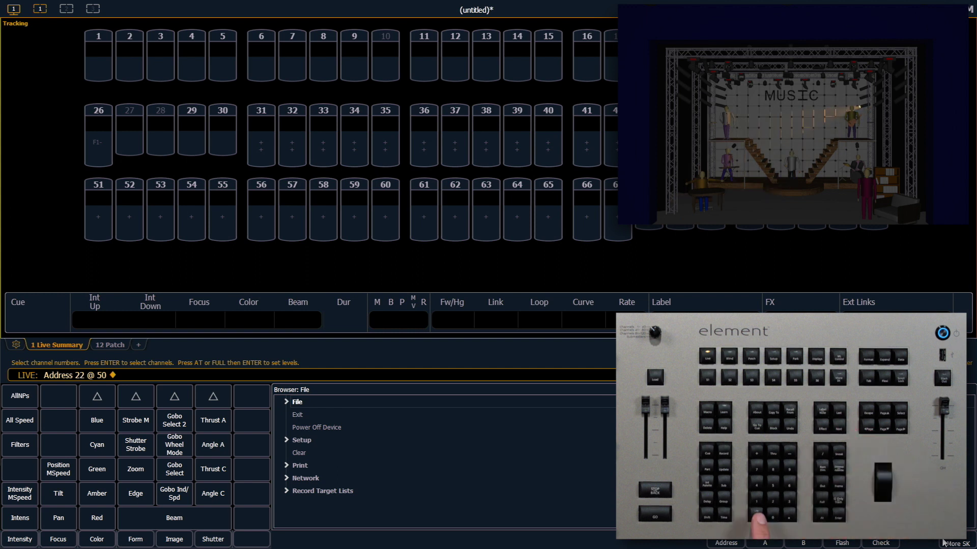
# Step: Clear the address check from the command line and start saving the untitled show, confirming the save
pyautogui.press('BackSpace')
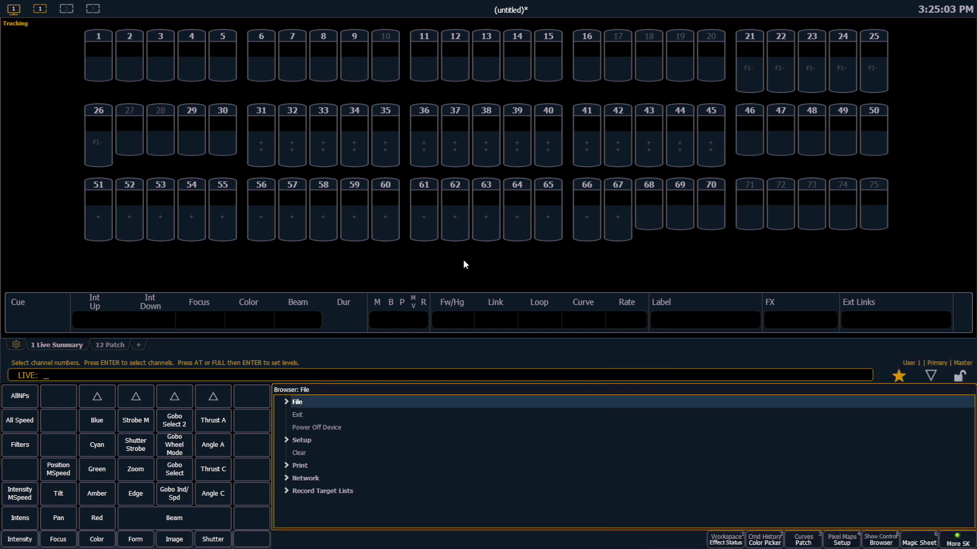
pyautogui.click(287, 403)
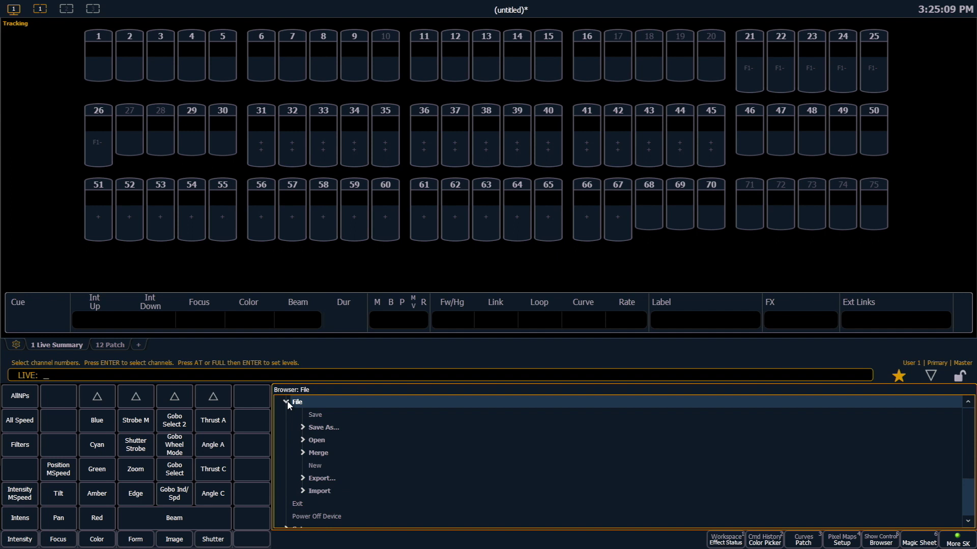
pyautogui.click(331, 413)
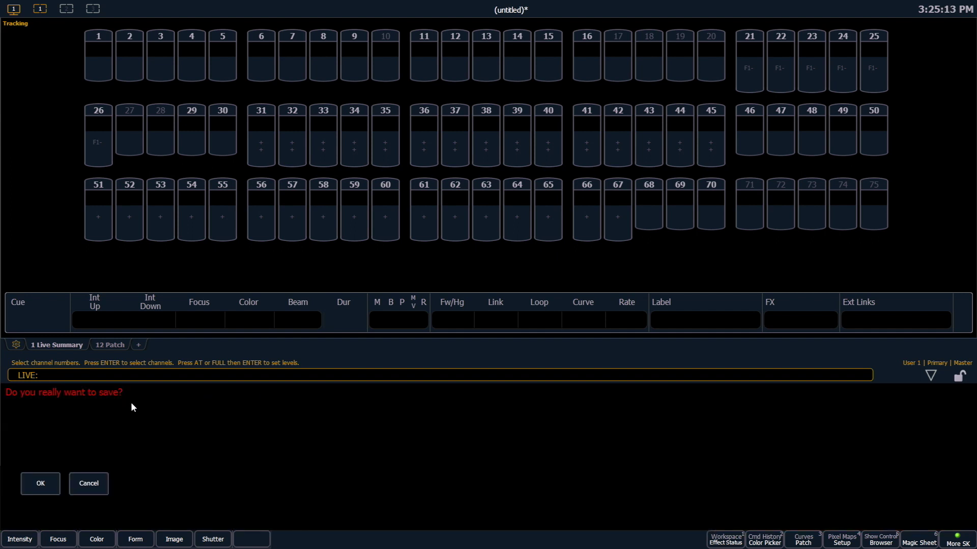
pyautogui.click(41, 486)
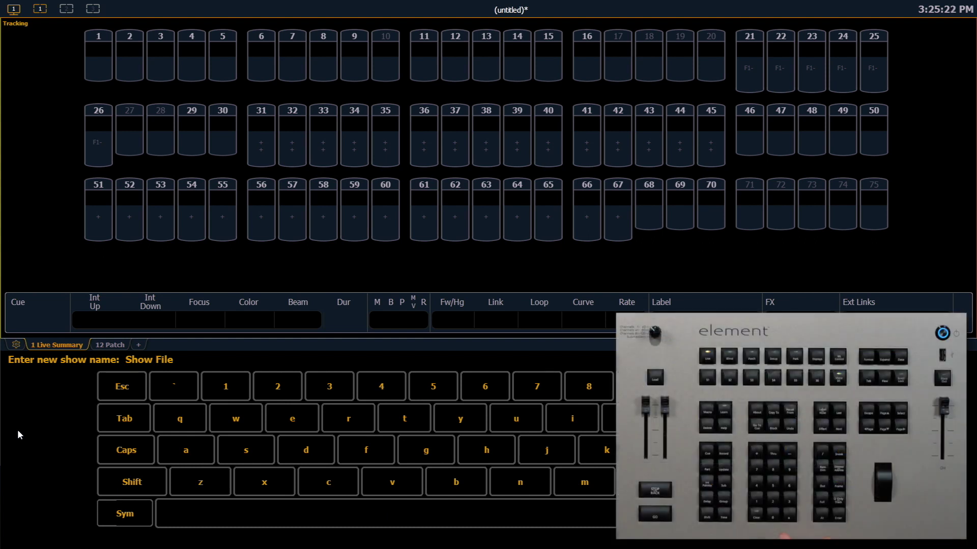
# Step: Replace the default show name with Element Training Videos and save the show file
pyautogui.press('BackSpace')
pyautogui.press('BackSpace')
pyautogui.press('BackSpace')
pyautogui.press('BackSpace')
pyautogui.press('BackSpace')
pyautogui.press('BackSpace')
pyautogui.press('BackSpace')
pyautogui.press('BackSpace')
pyautogui.press('BackSpace')
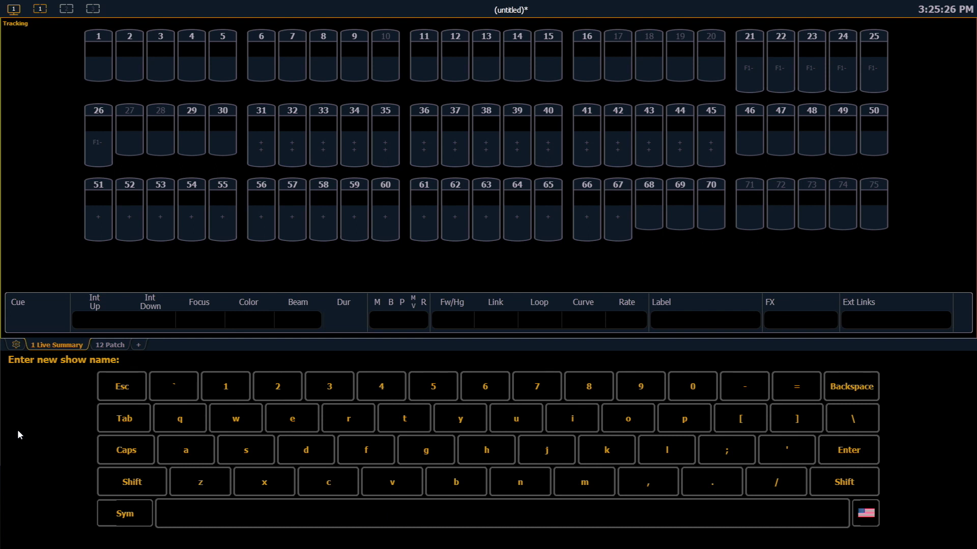
pyautogui.write('Element Training V')
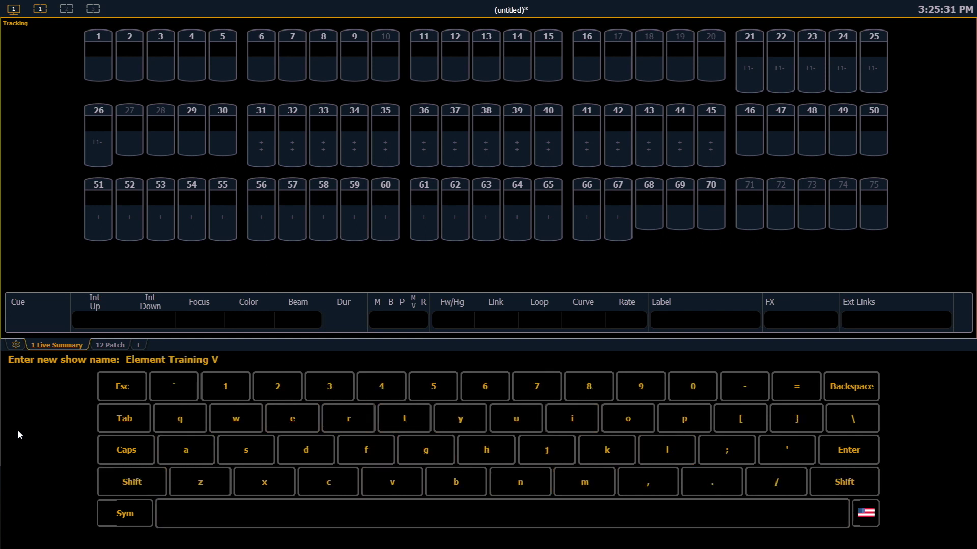
pyautogui.write('ideos')
pyautogui.press('Return')
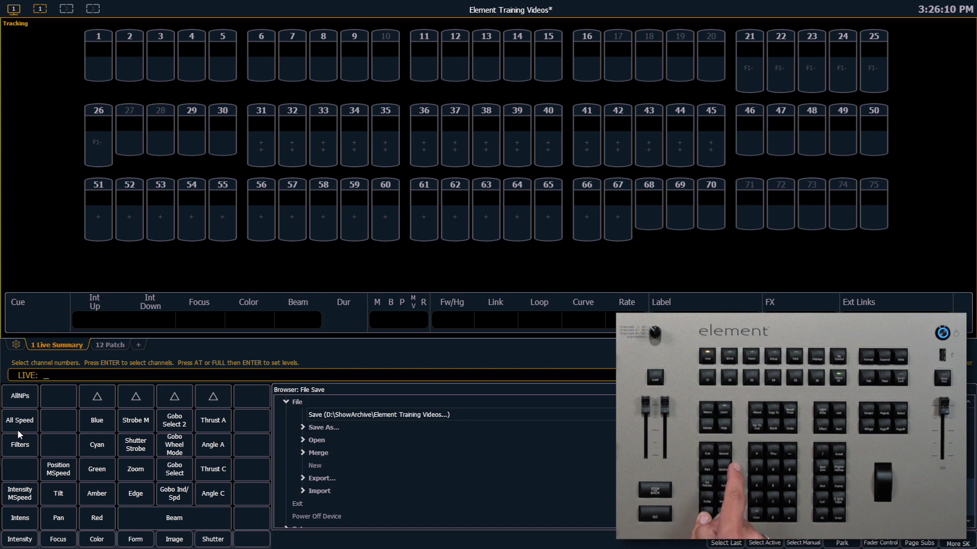
# Step: Quick-save the current changes to the existing show file
pyautogui.press('Return')
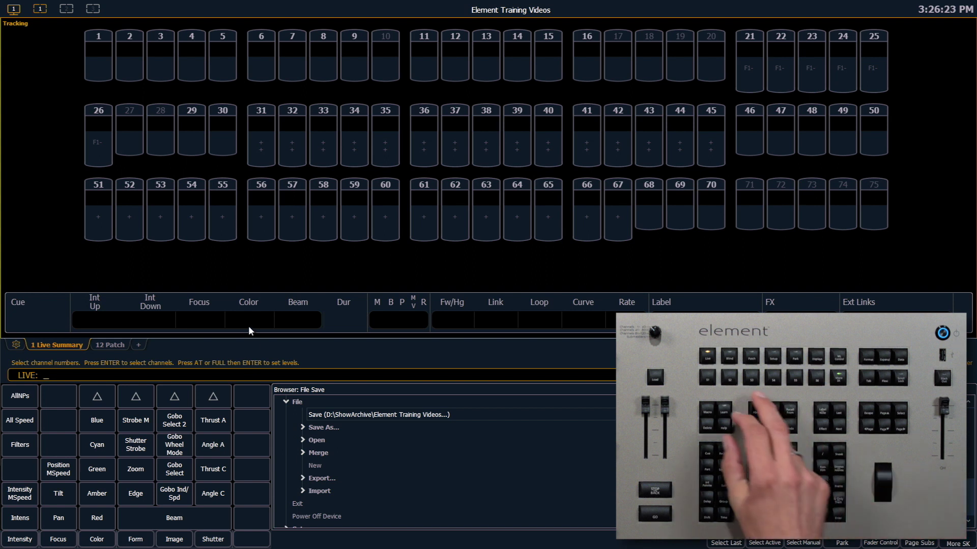
# Step: Save a copy of the show to the E:\ drive, keeping the name Element Training Videos
pyautogui.hotkey('alt', 'd')
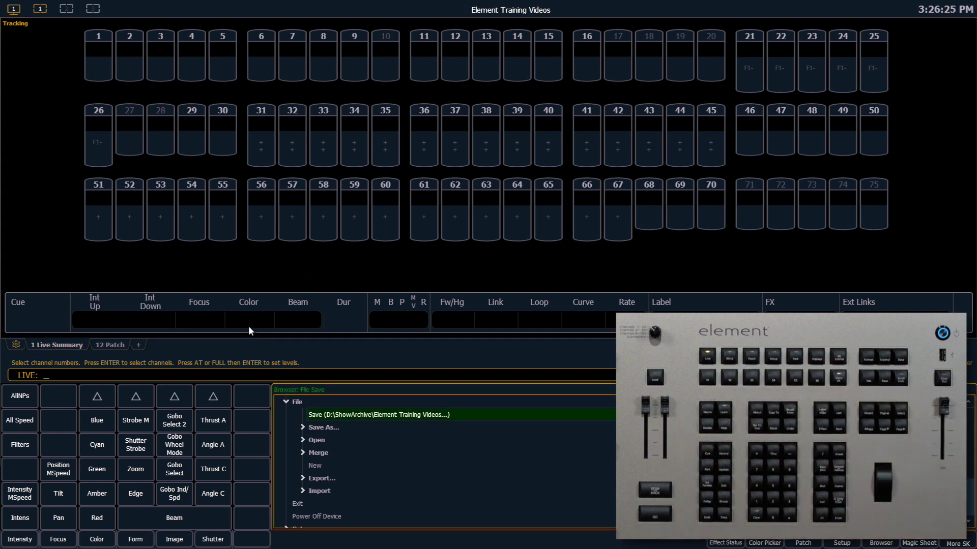
pyautogui.click(303, 428)
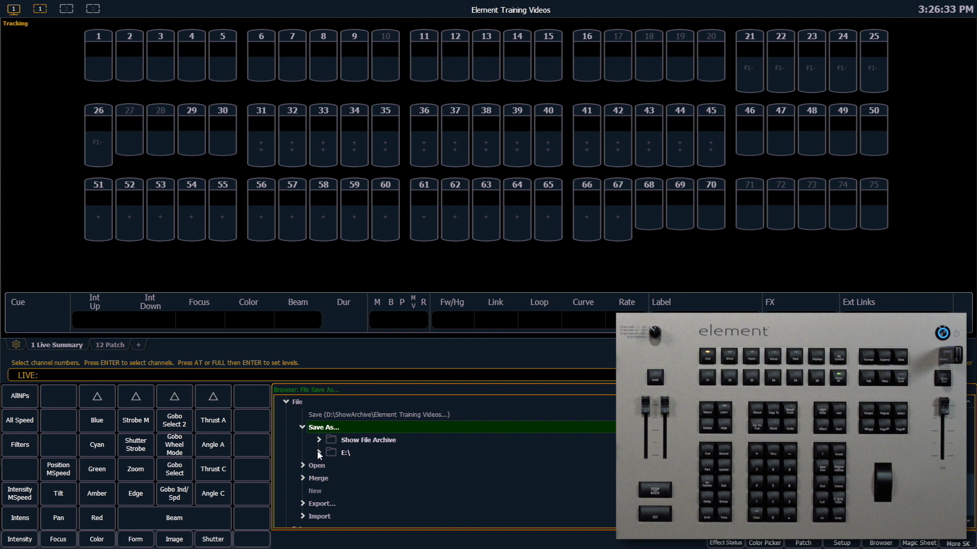
pyautogui.click(317, 452)
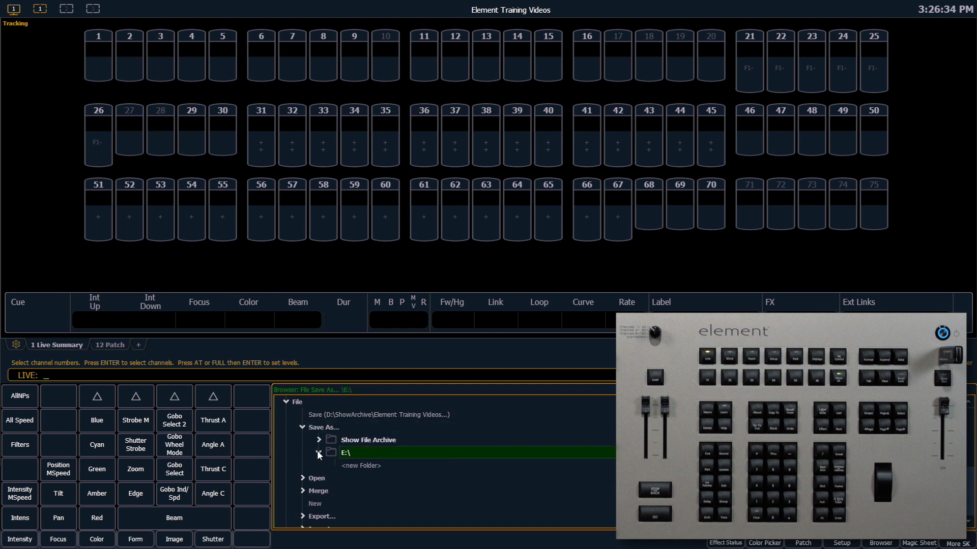
pyautogui.click(371, 451)
pyautogui.click(41, 483)
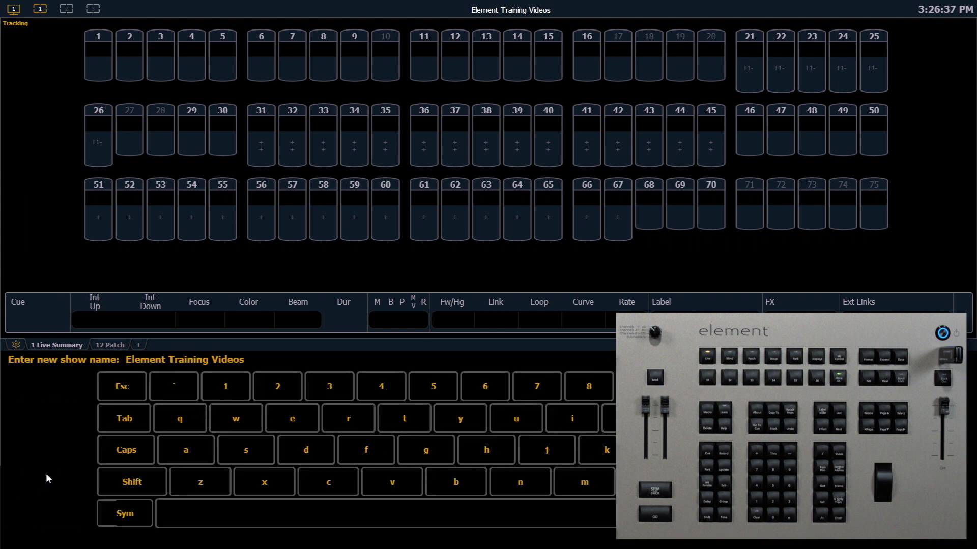
pyautogui.press('Return')
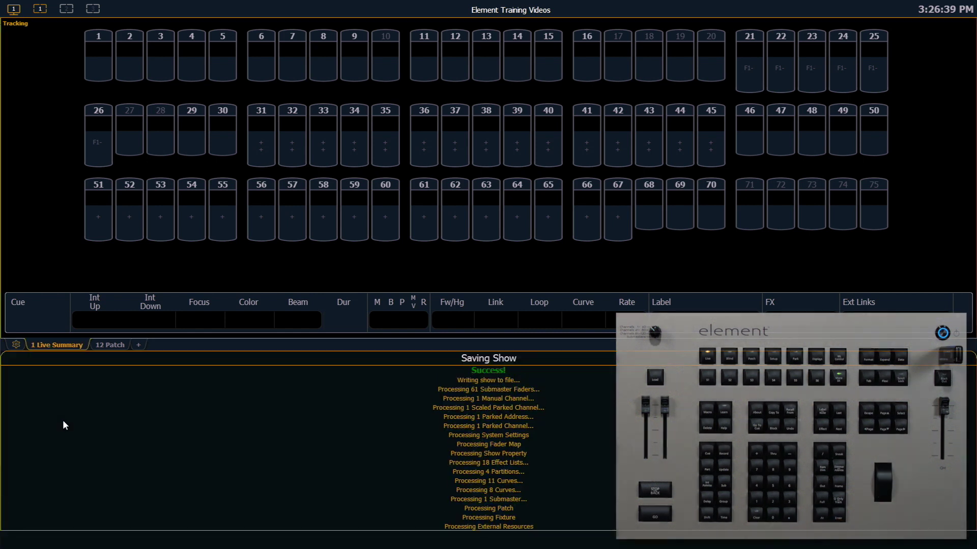